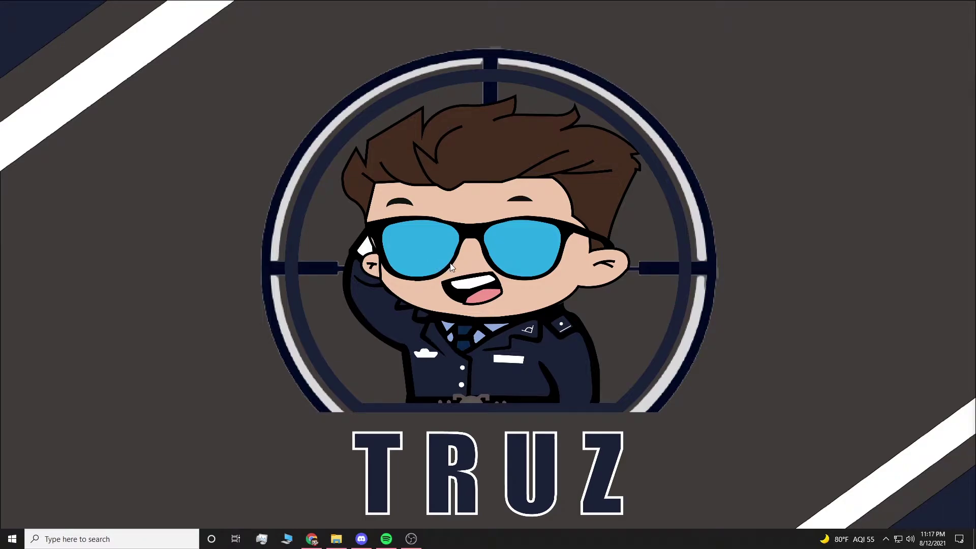
Launch NVIDIA Control Panel from the desktop menu and show the Adjust image settings with preview page
right_click(437, 276)
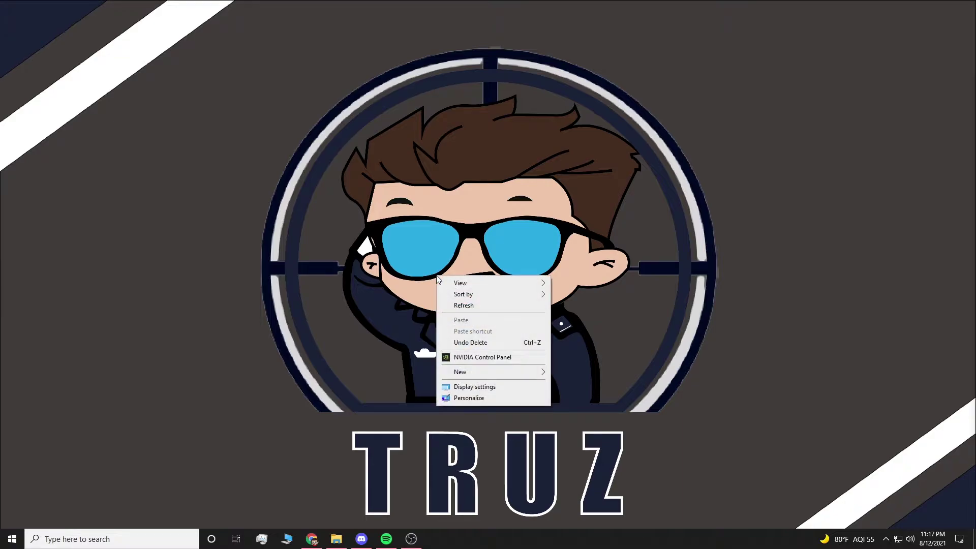
left_click(463, 358)
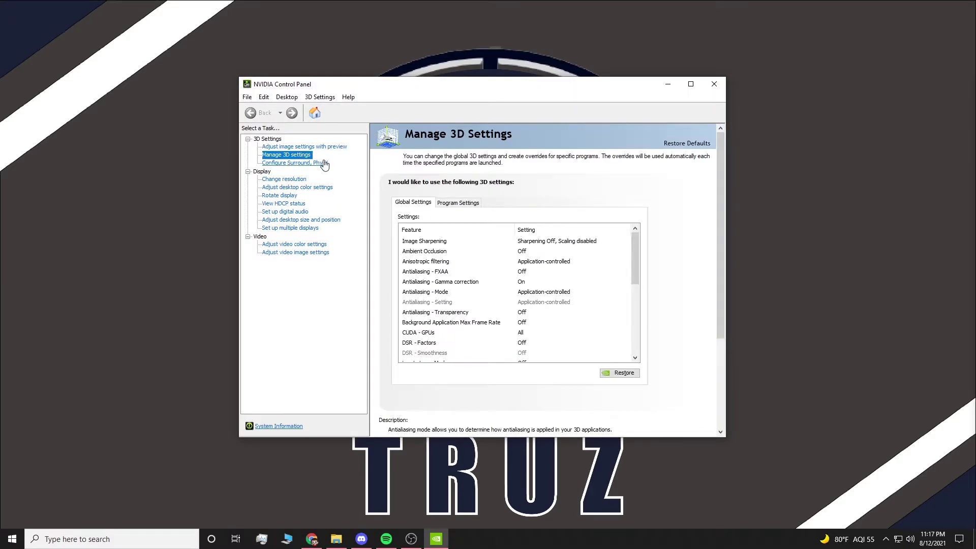
left_click(314, 147)
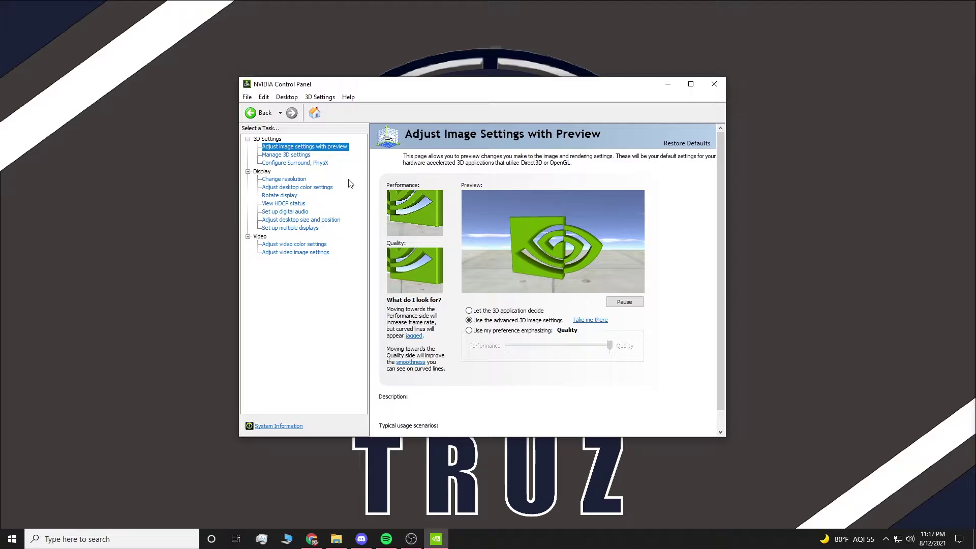
mouse_move(500, 323)
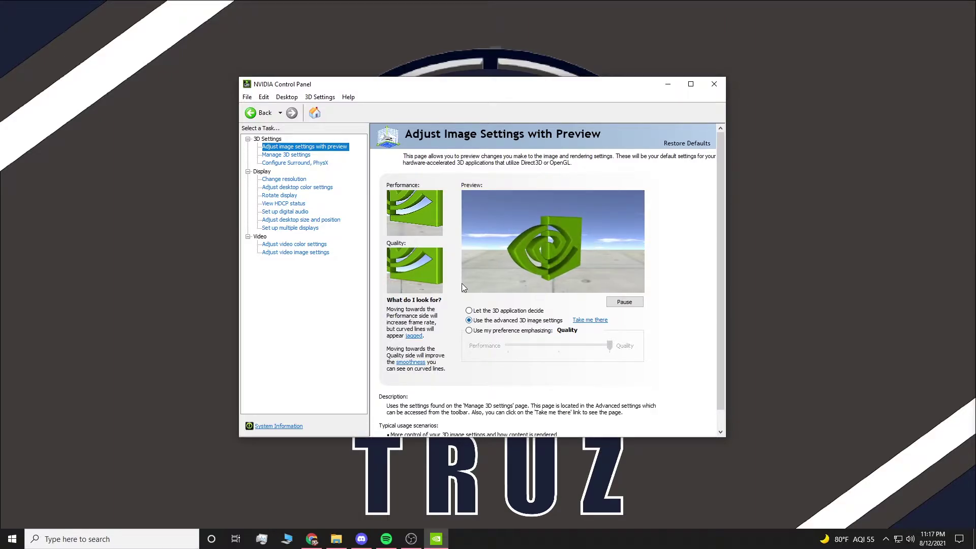
Show the Manage 3D Settings Program Settings tab with Apex Legends (r5apex.exe) selected
left_click(307, 156)
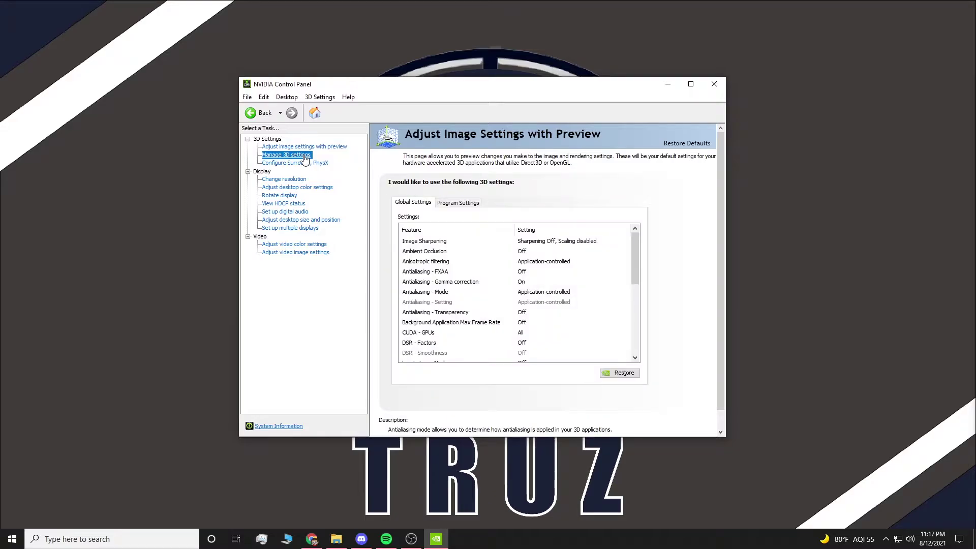
left_click(453, 202)
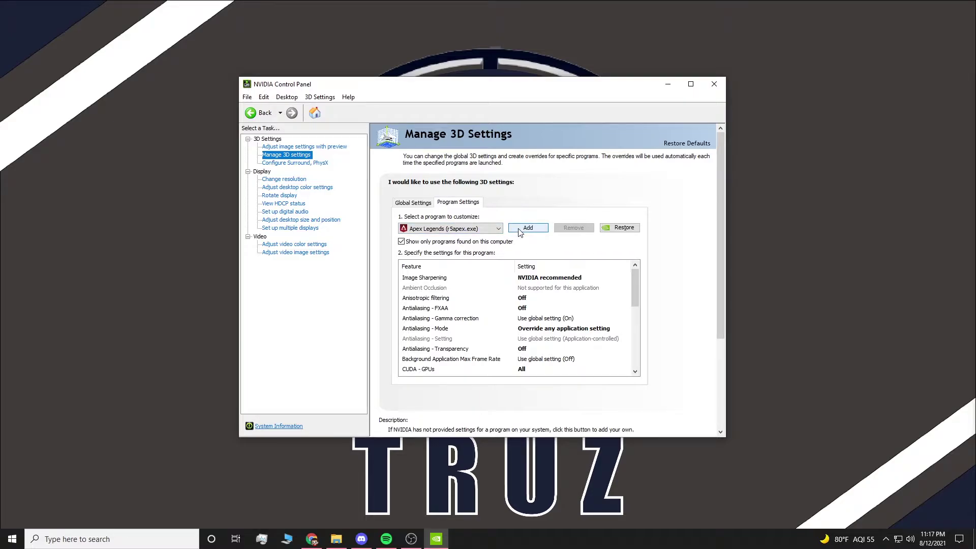
left_click(489, 229)
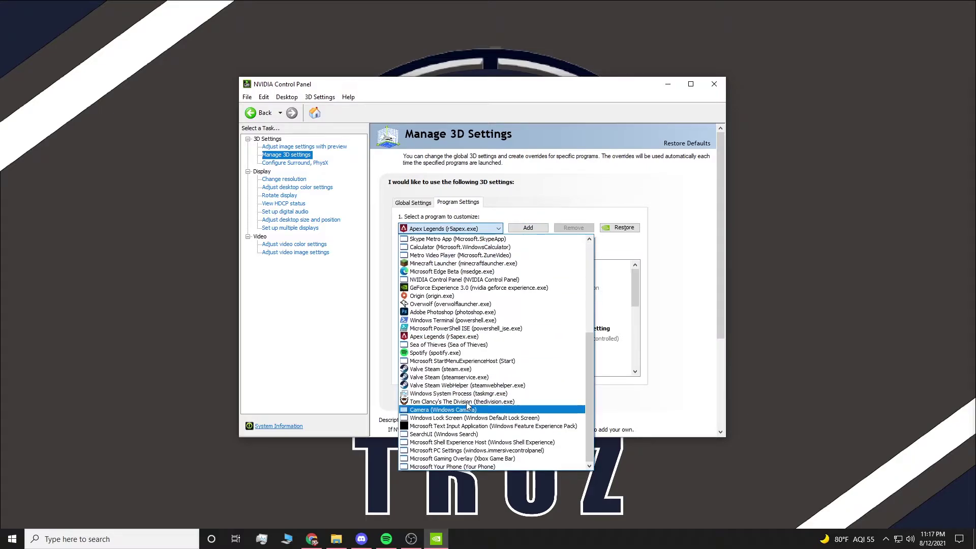
left_click(481, 230)
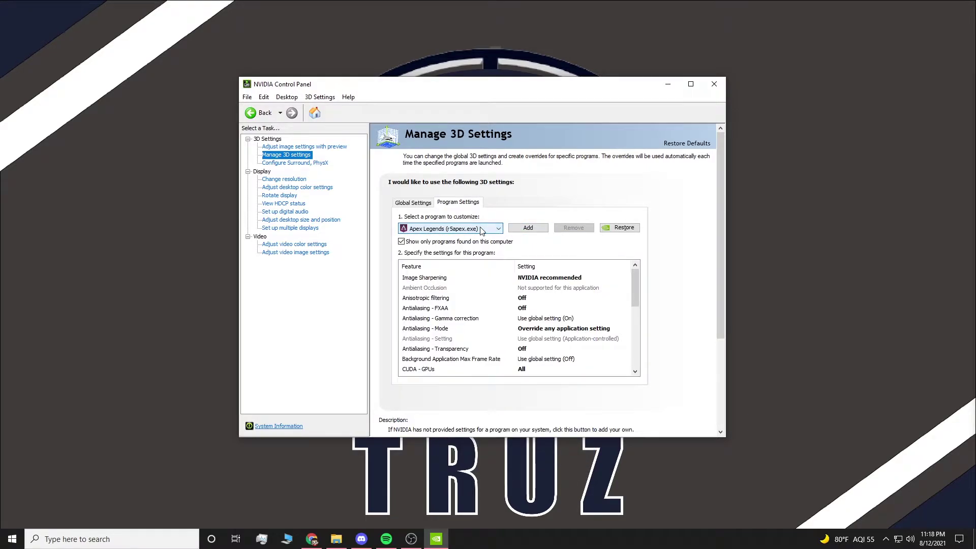
left_click(481, 230)
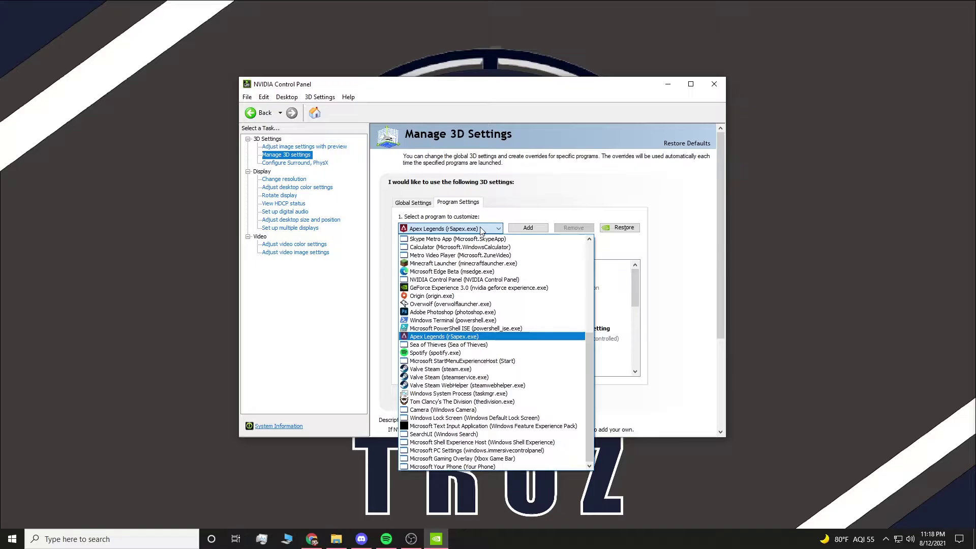
left_click(485, 229)
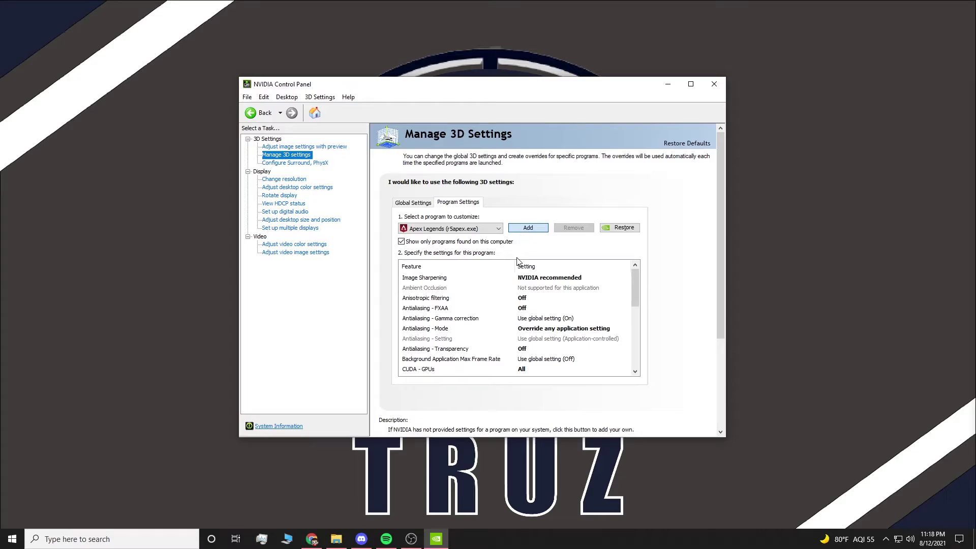
left_click(528, 229)
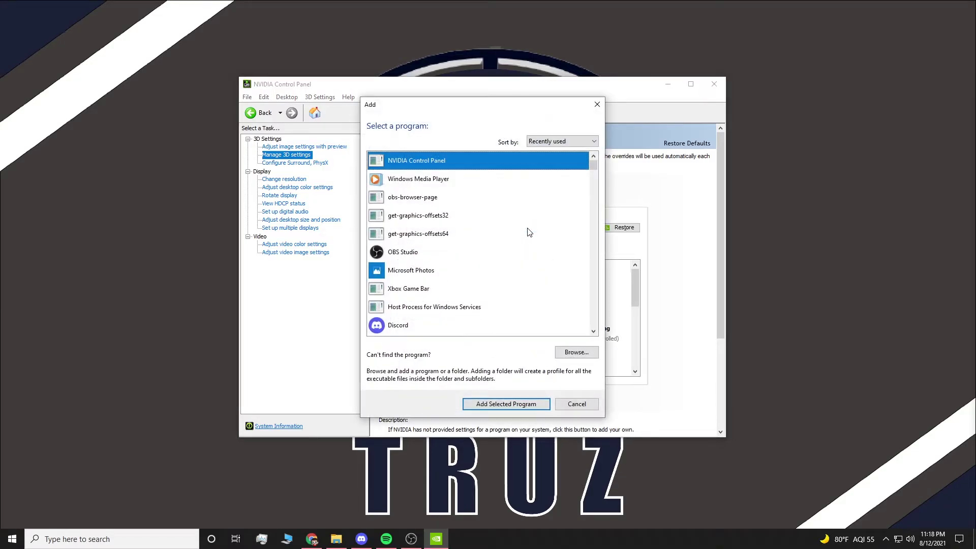
scroll(444, 227, "down", 15)
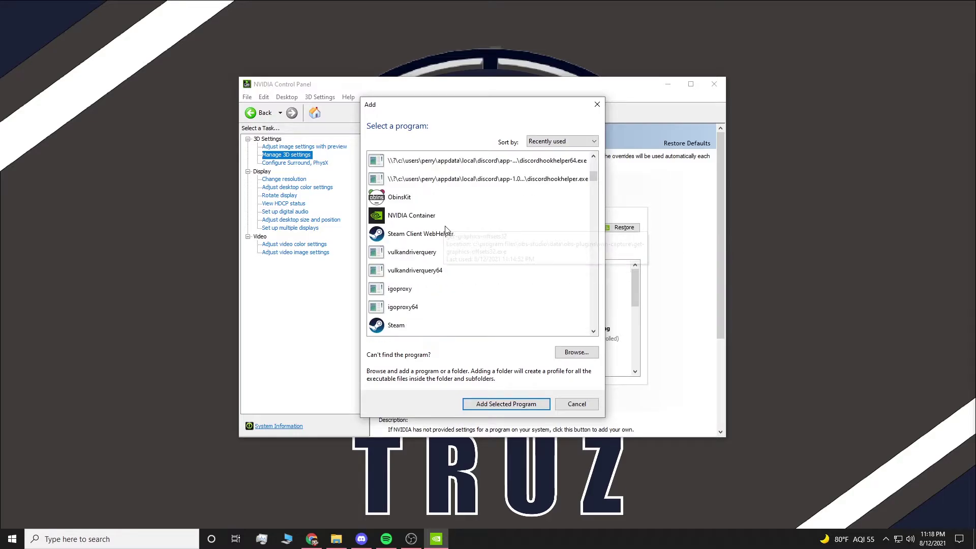
scroll(445, 228, "down", 12)
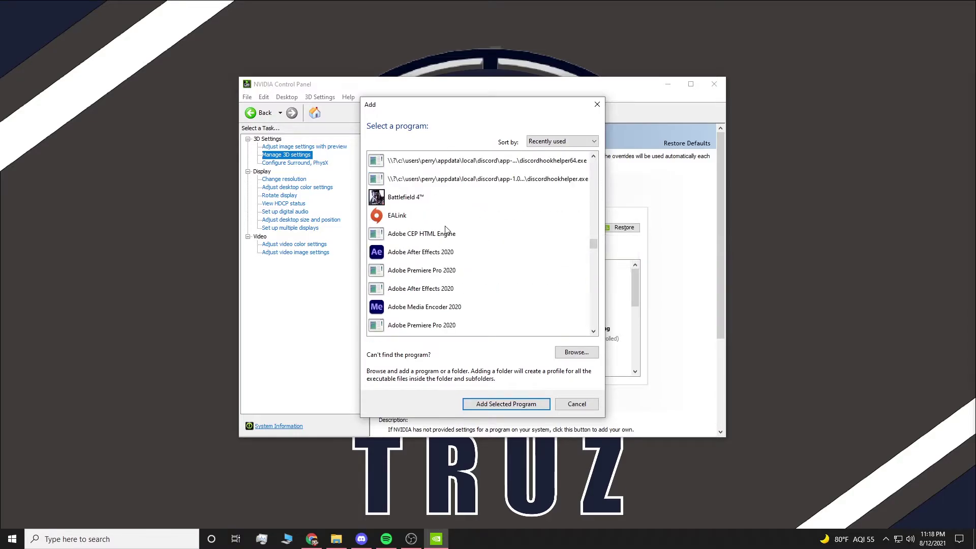
scroll(445, 228, "up", 20)
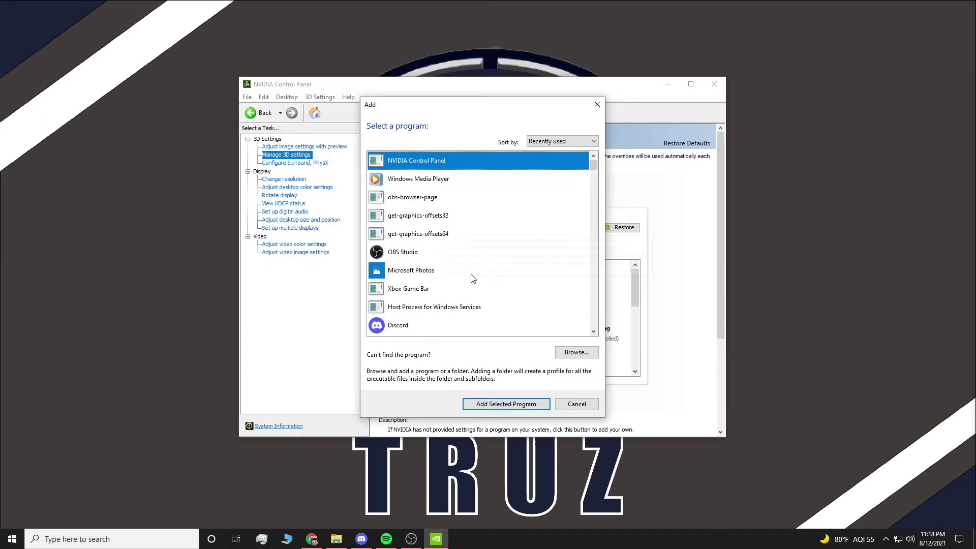
left_click(580, 405)
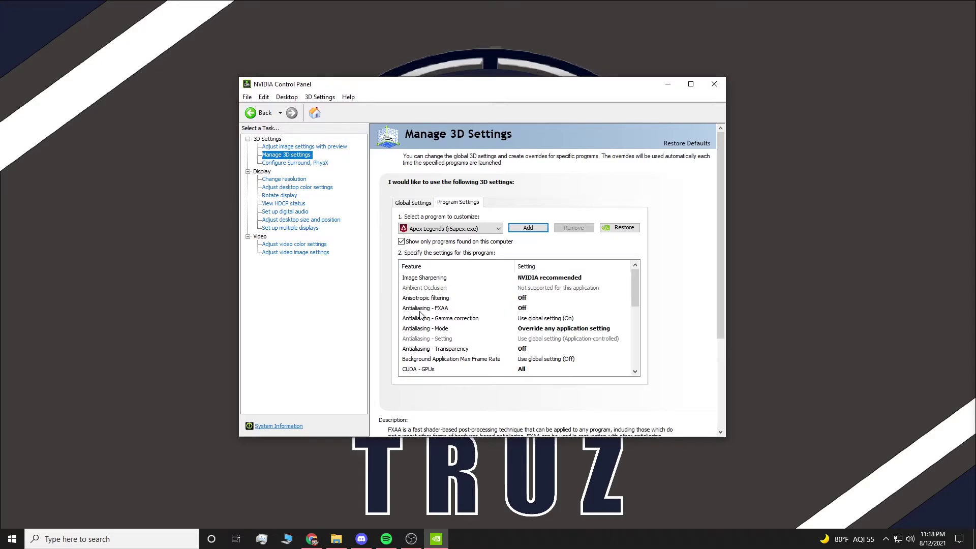
Leave Antialiasing - Mode unchanged and set CUDA - GPUs to the GeForce RTX 2080 Ti
left_click(535, 333)
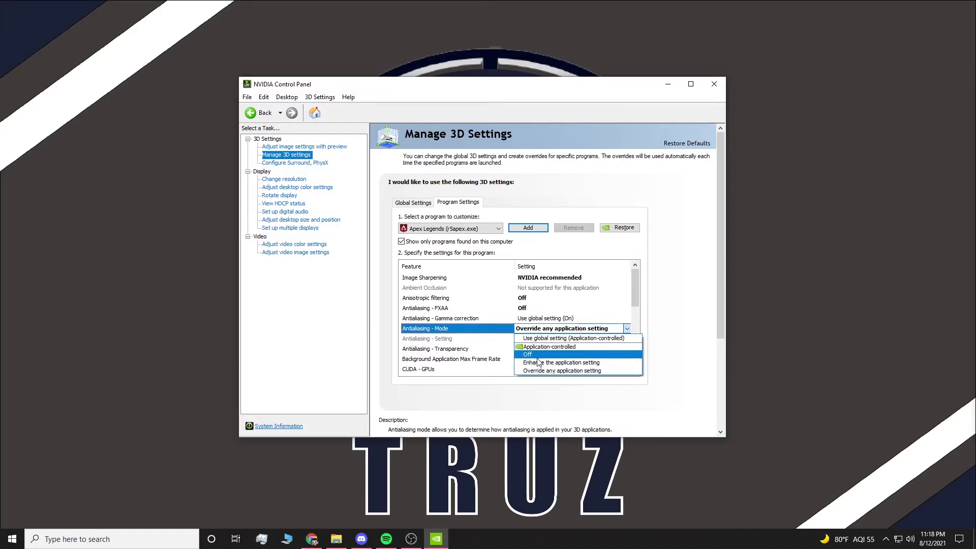
key("Escape")
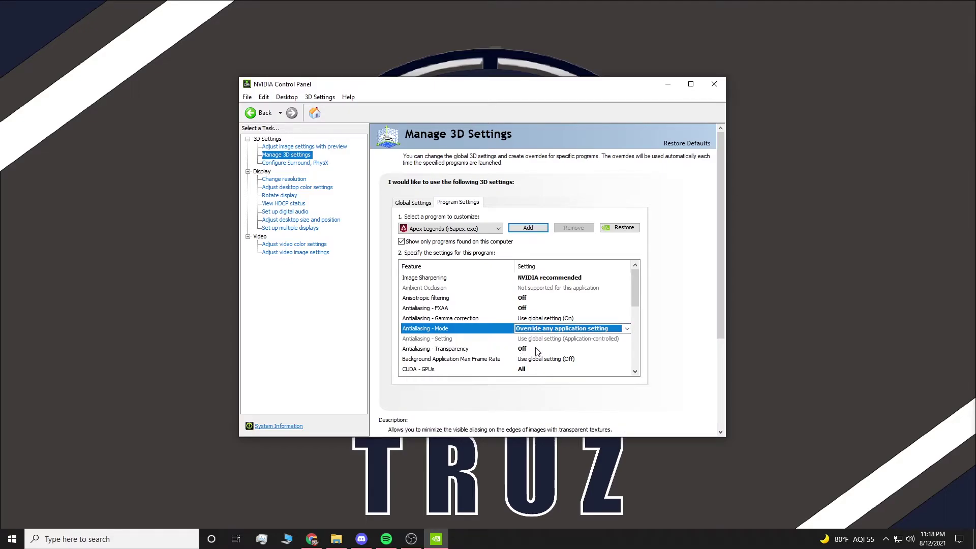
scroll(536, 351, "down", 1)
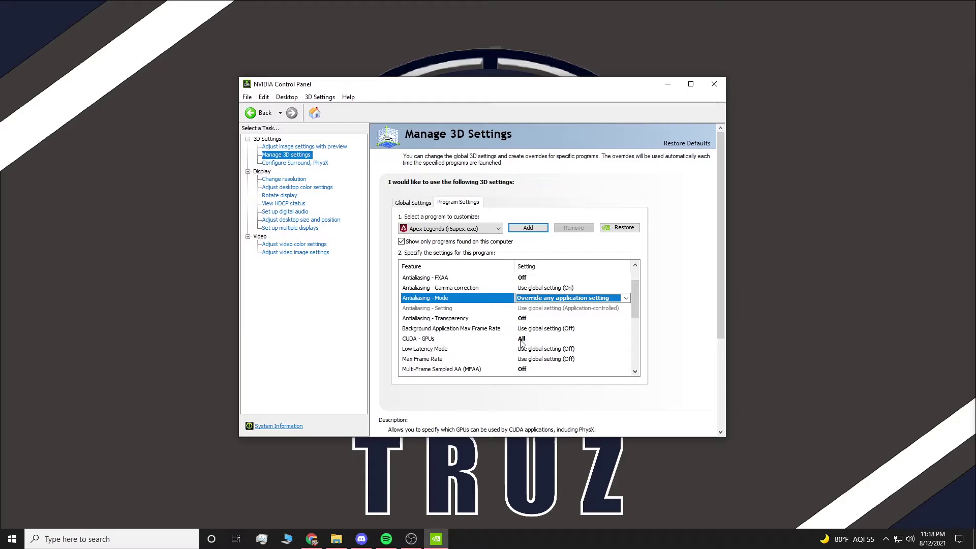
left_click(521, 341)
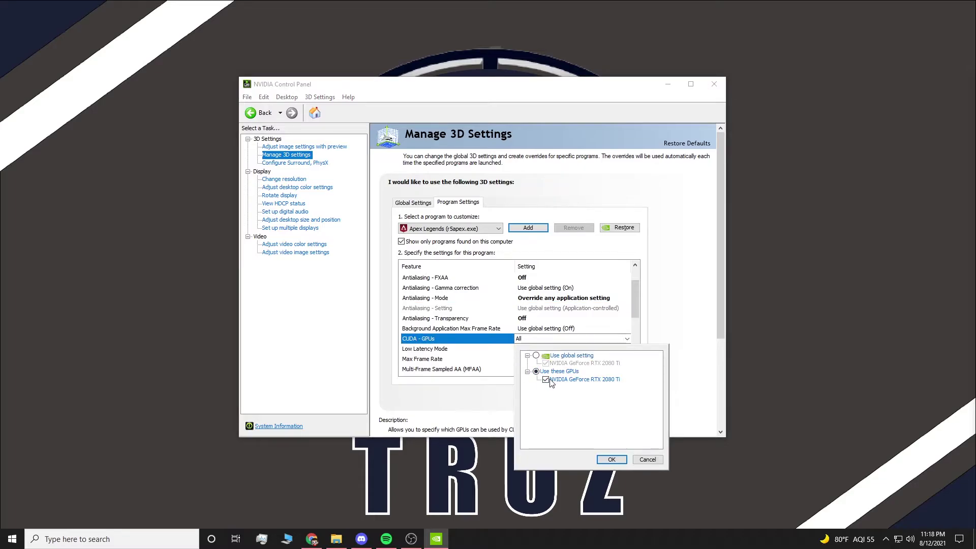
left_click(607, 459)
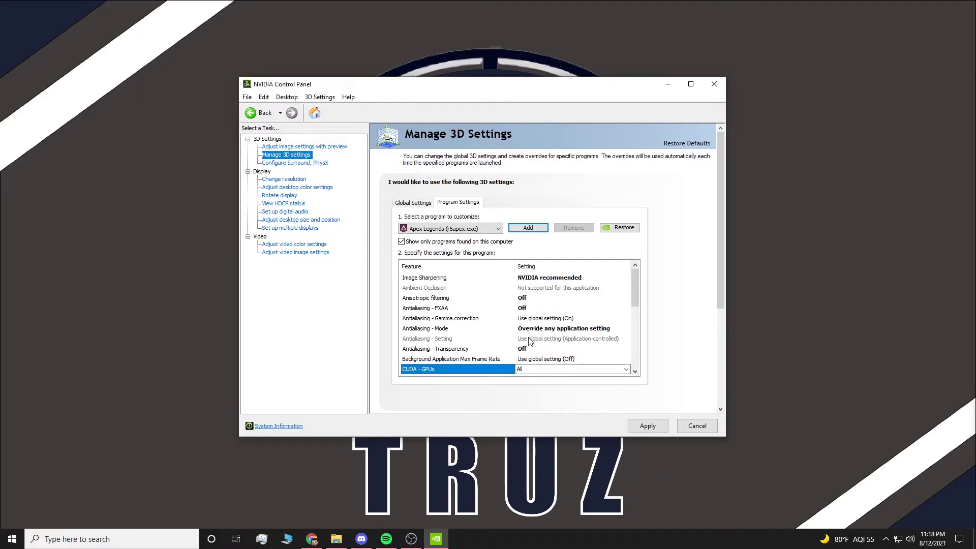
scroll(529, 341, "down", 1)
left_click(529, 342)
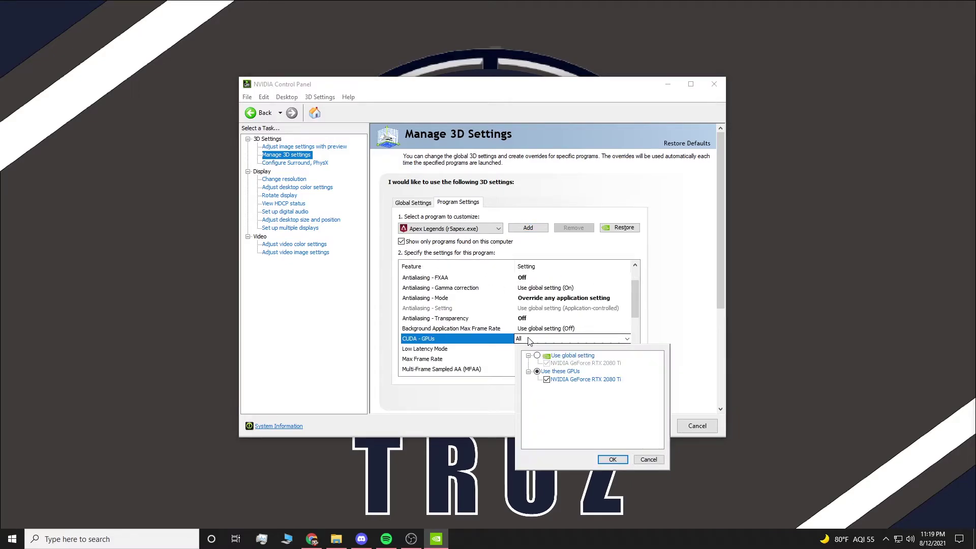
left_click(530, 341)
scroll(589, 336, "down", 1)
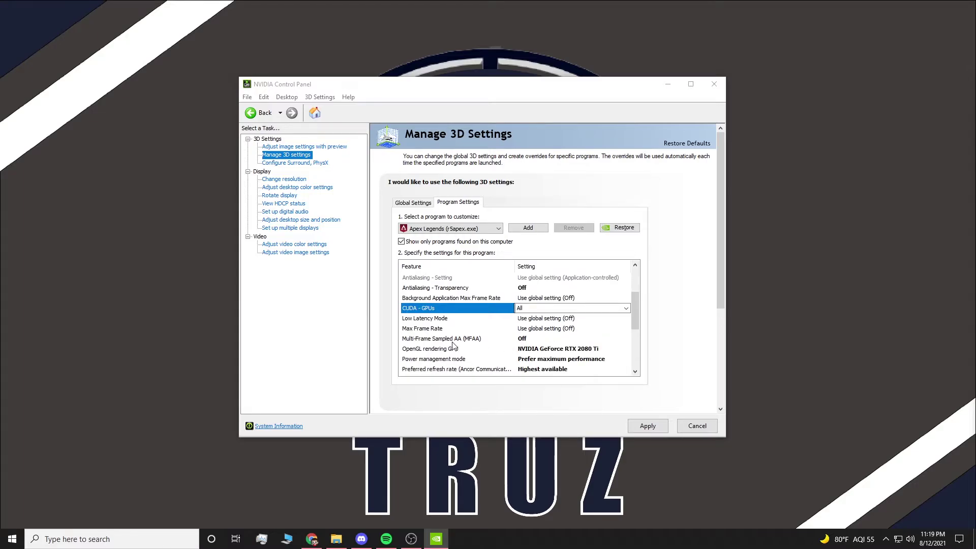
Render OpenGL on the RTX 2080 Ti and set power management to Prefer maximum performance
left_click(536, 350)
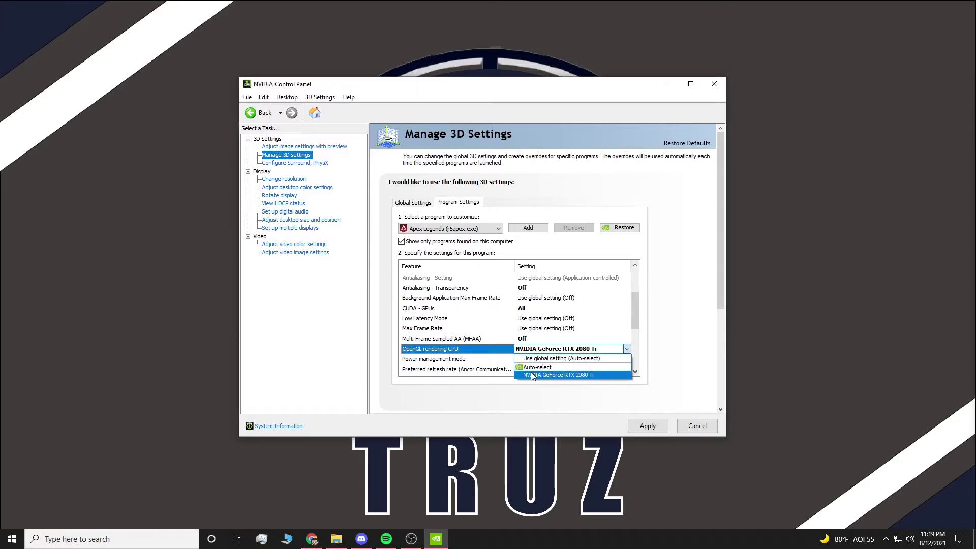
left_click(533, 375)
scroll(550, 325, "down", 1)
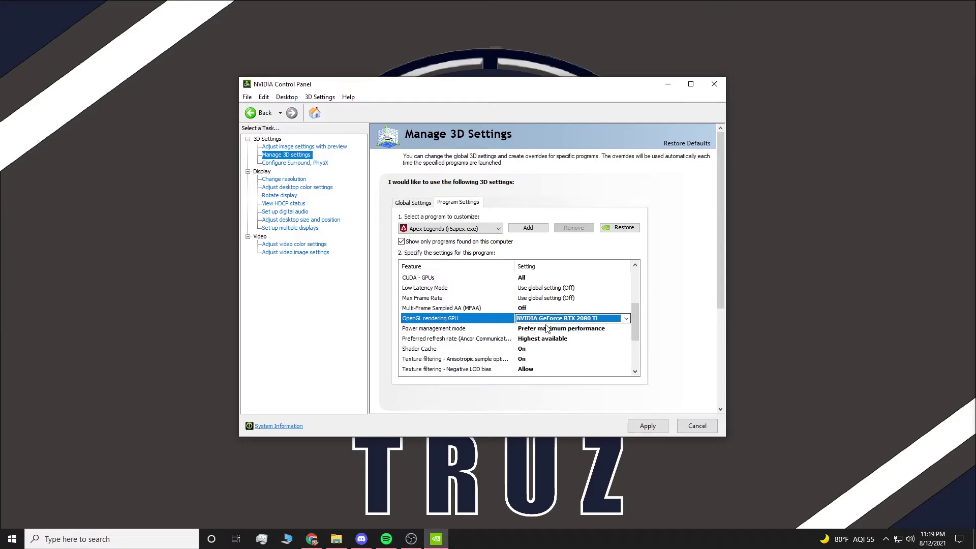
left_click(532, 333)
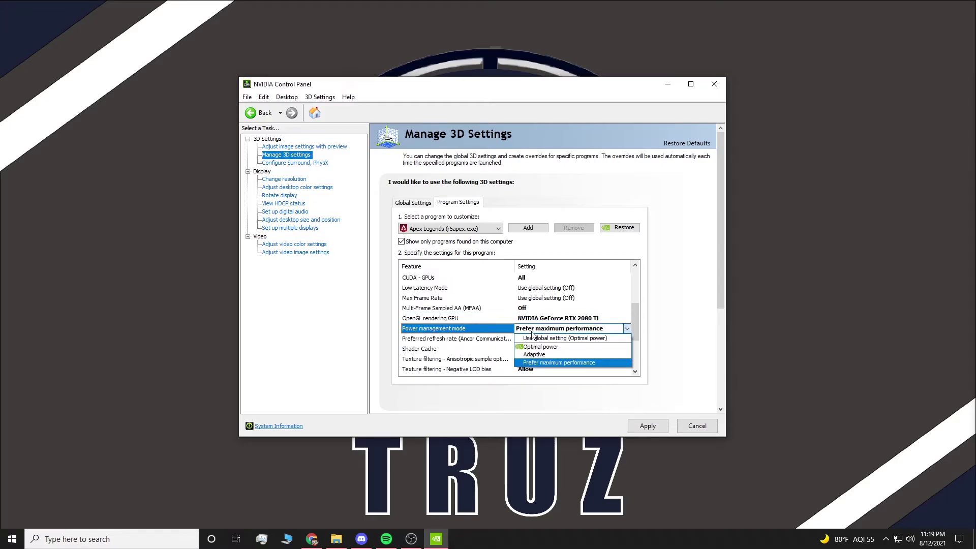
left_click(530, 364)
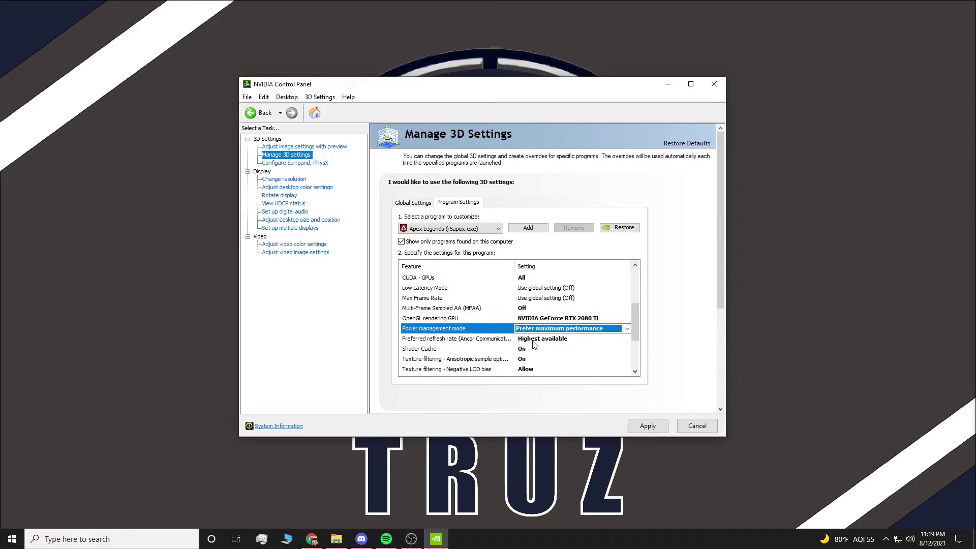
Keep refresh rate at Highest available, set VR pre-rendered frames to 1, and apply
left_click(535, 344)
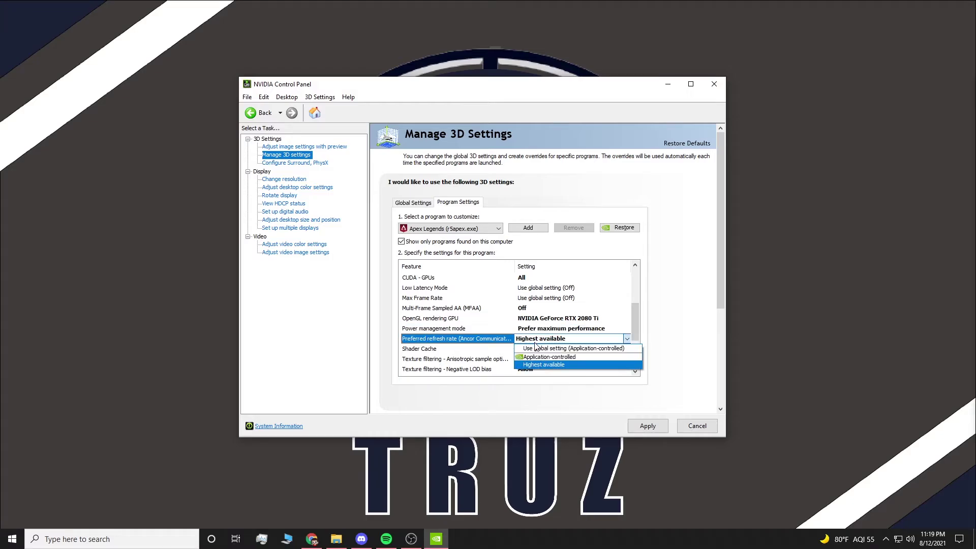
left_click(535, 368)
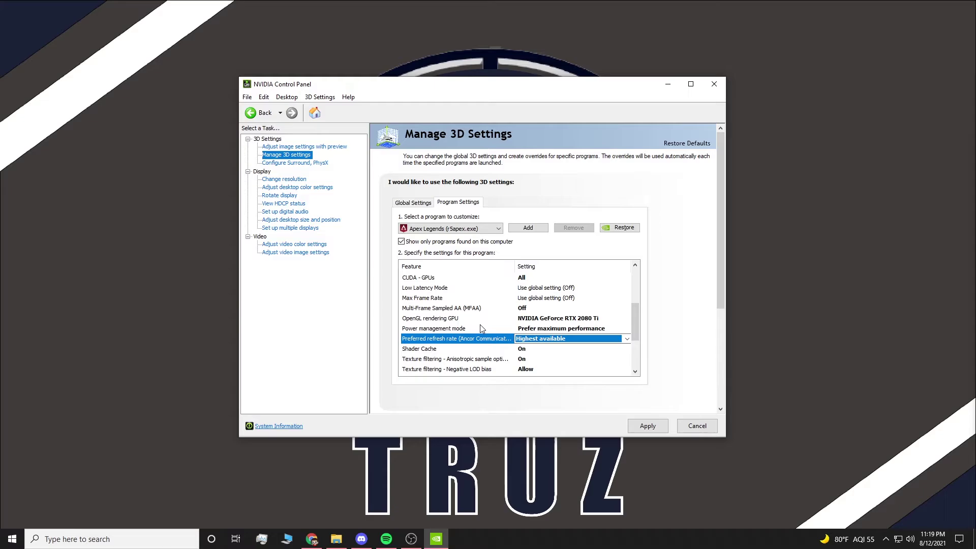
scroll(479, 327, "down", 1)
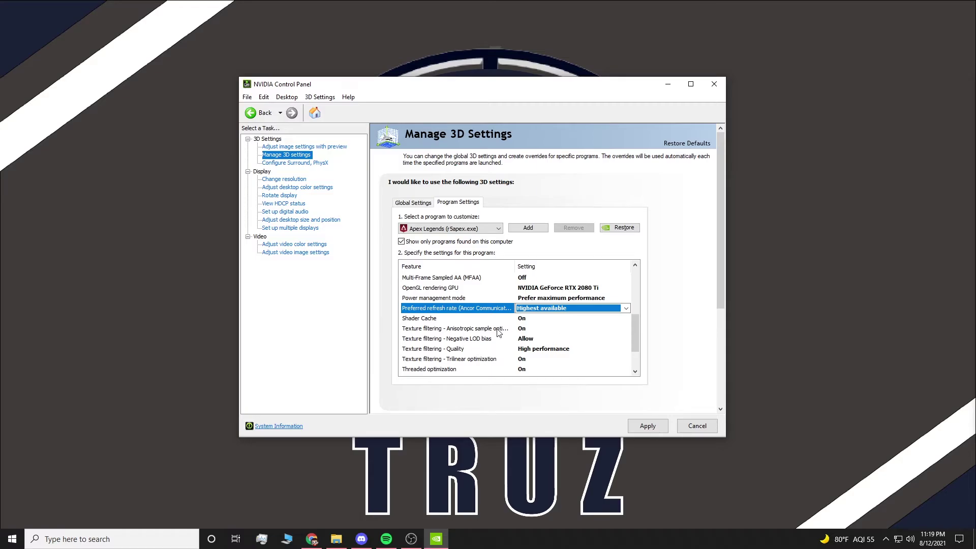
scroll(553, 350, "down", 1)
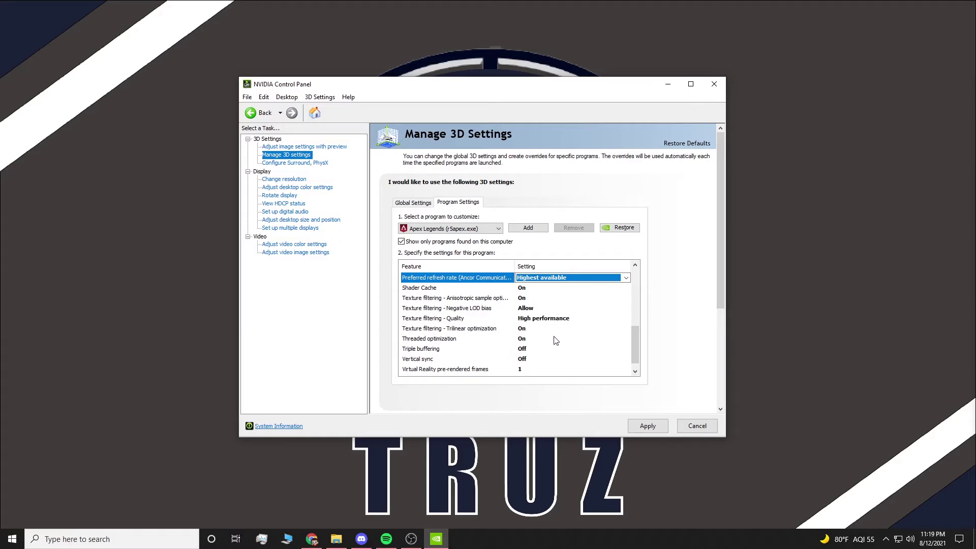
scroll(552, 338, "down", 1)
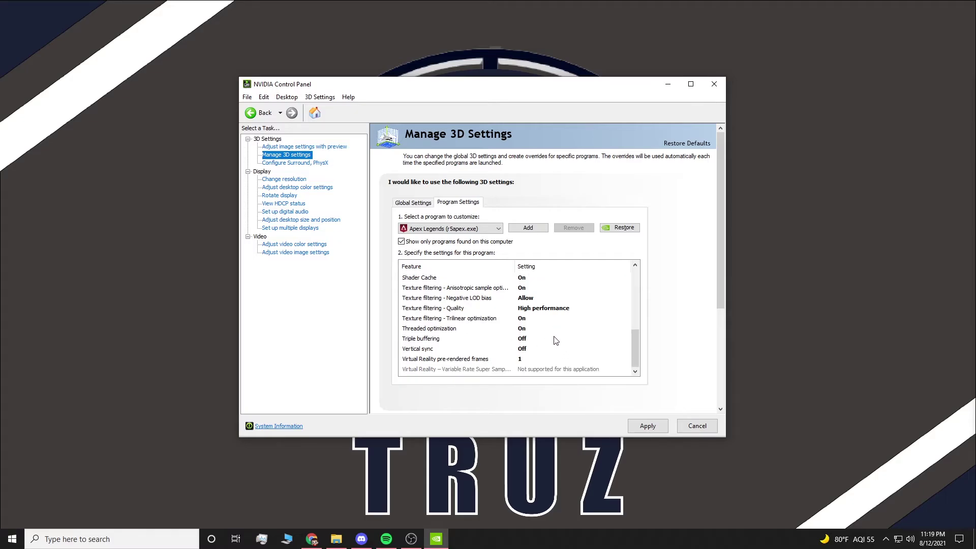
left_click(519, 358)
left_click(525, 386)
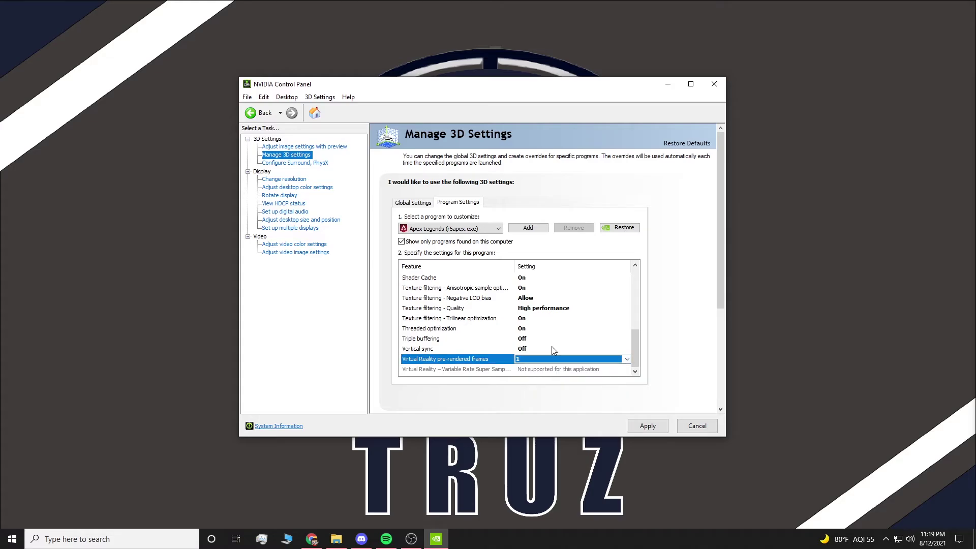
left_click(646, 427)
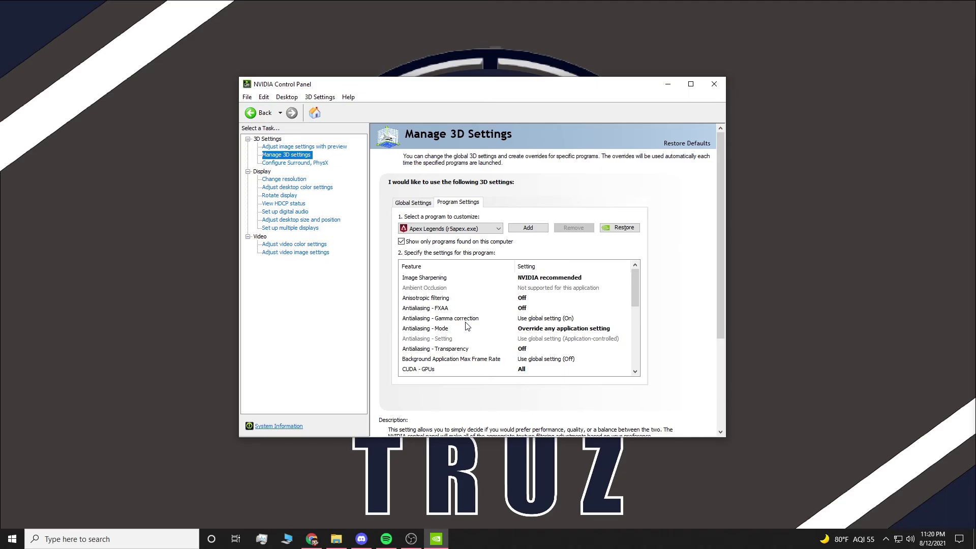
scroll(467, 326, "down", 3)
scroll(467, 325, "up", 3)
mouse_move(467, 325)
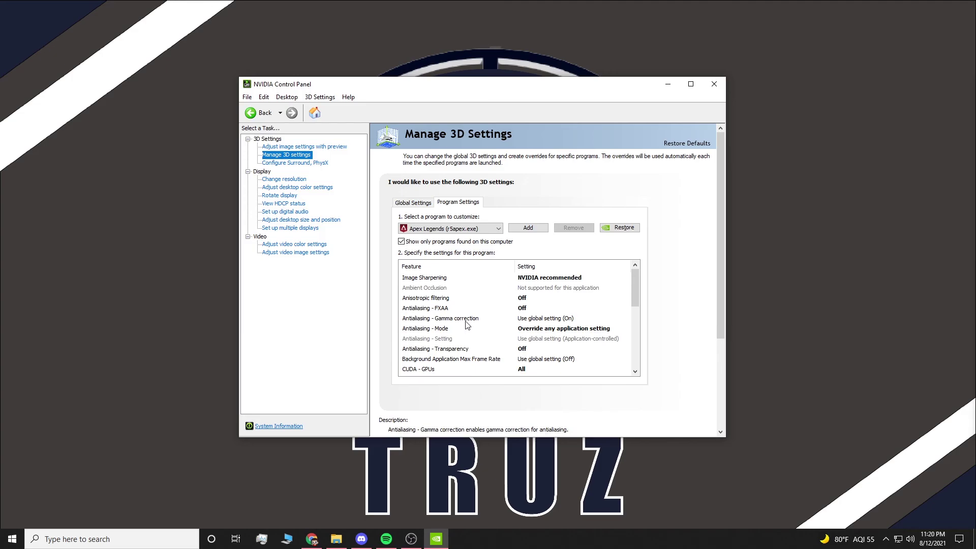